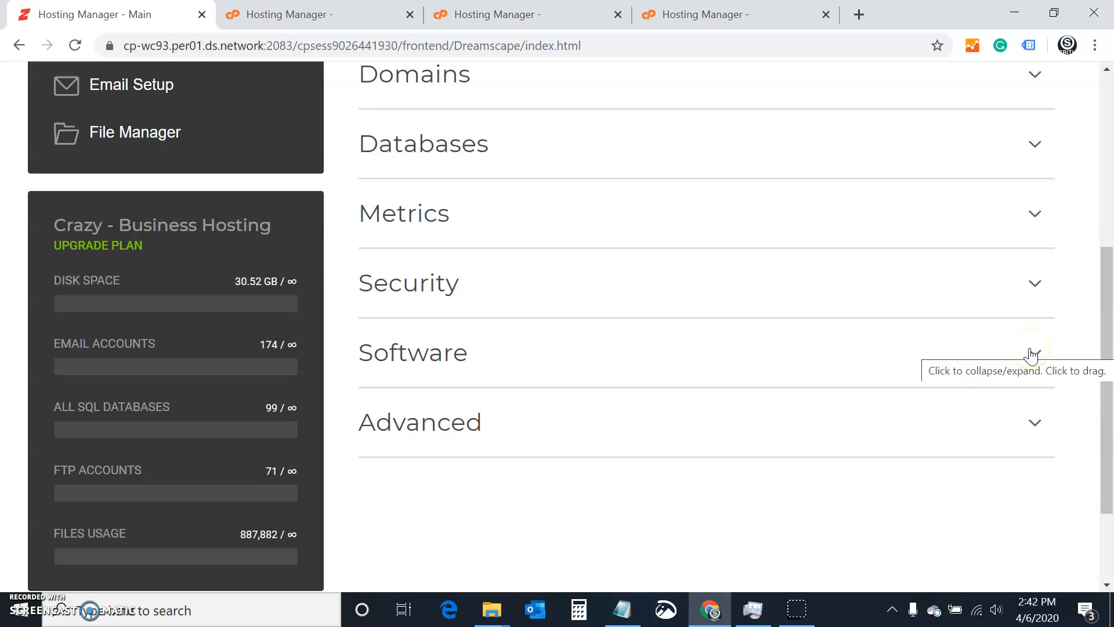
Open the Installatron Applications Installer from the Software section of the hosting manager.
mouse_move(1108, 325)
mouse_down()
mouse_move(1108, 181)
mouse_move(1109, 321)
mouse_up()
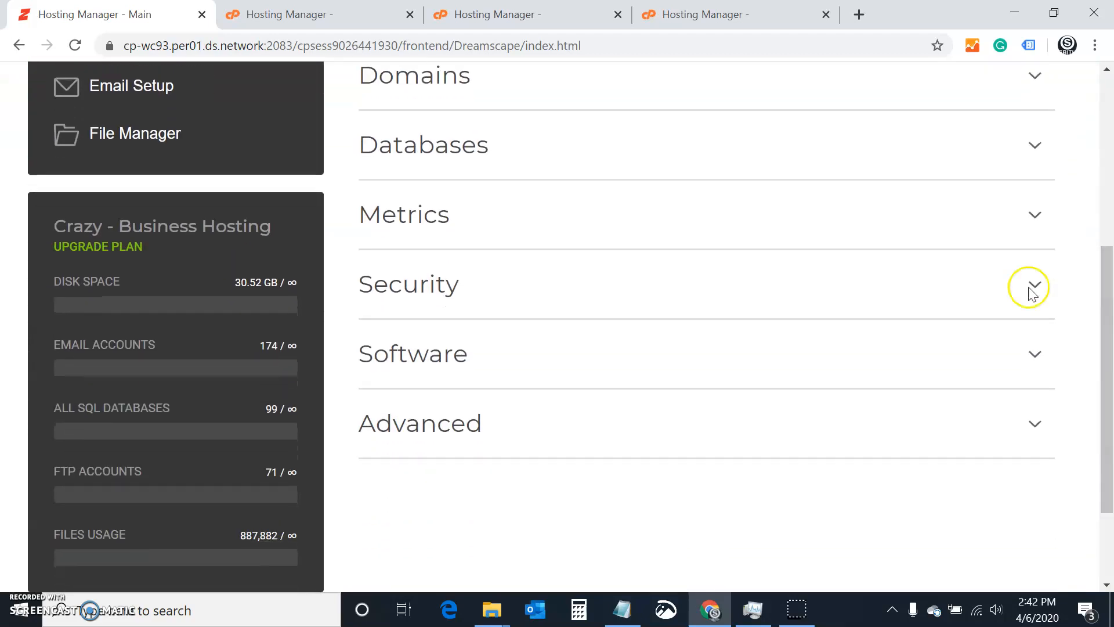
click(388, 363)
click(658, 348)
click(607, 378)
drag(1108, 304, 1102, 378)
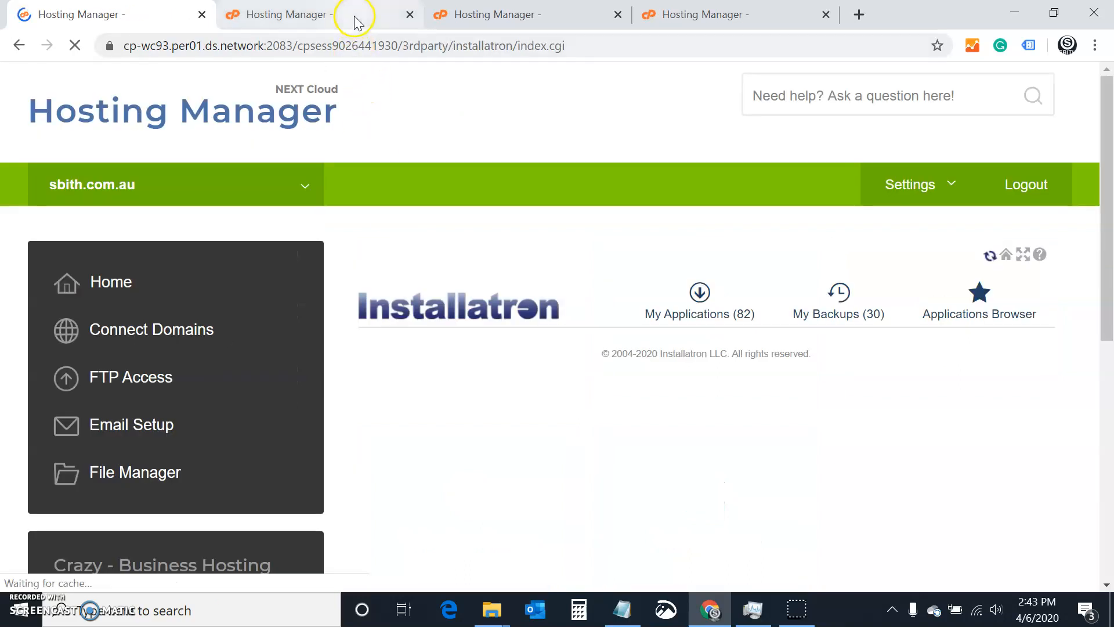
Select the SBITH ORG installation in the existing sbith.org search results and start the backup wizard for it.
click(358, 23)
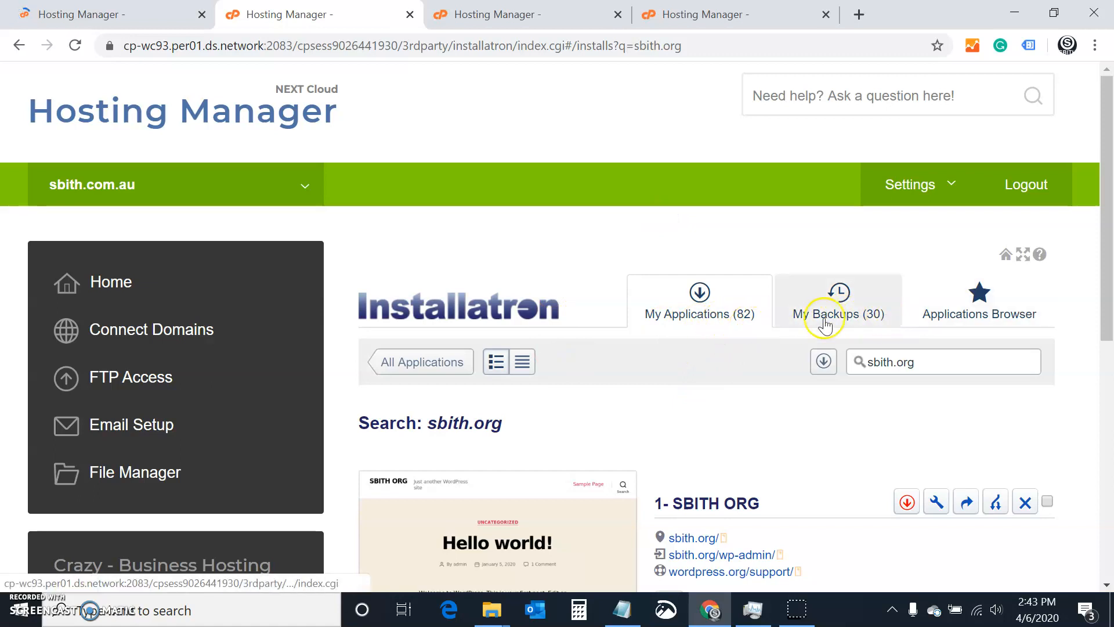
click(932, 364)
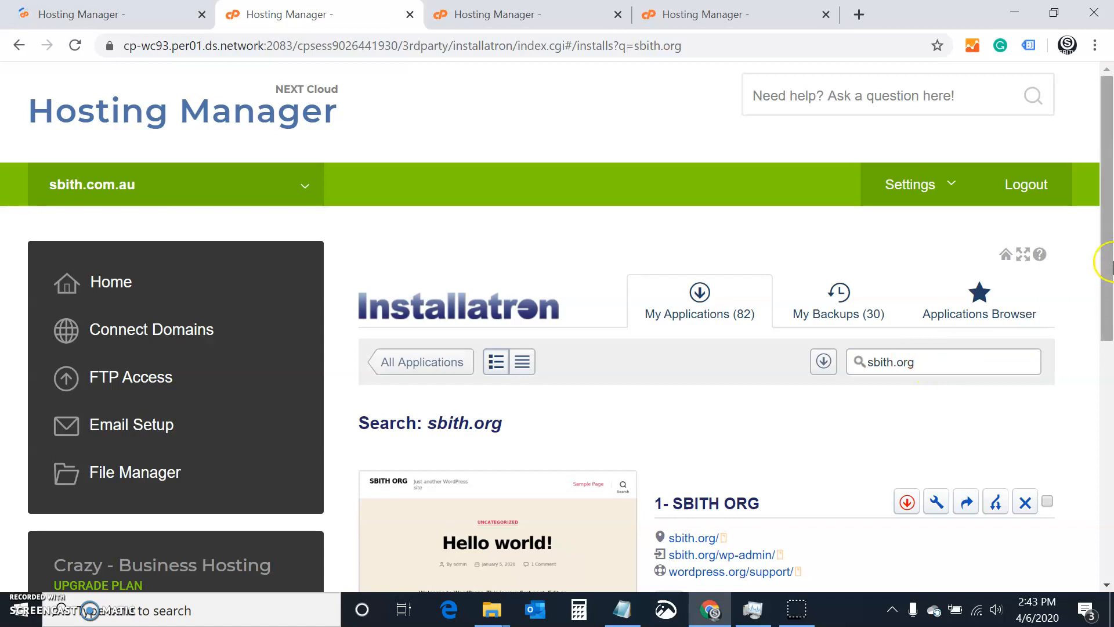
scroll(1105, 333, down, 3)
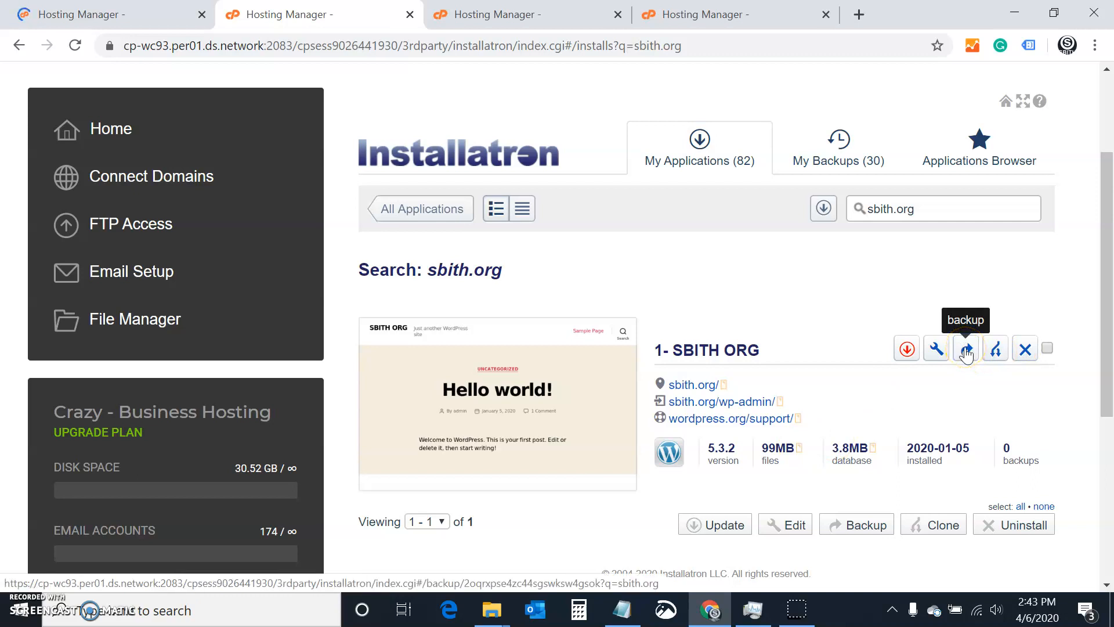
click(1047, 349)
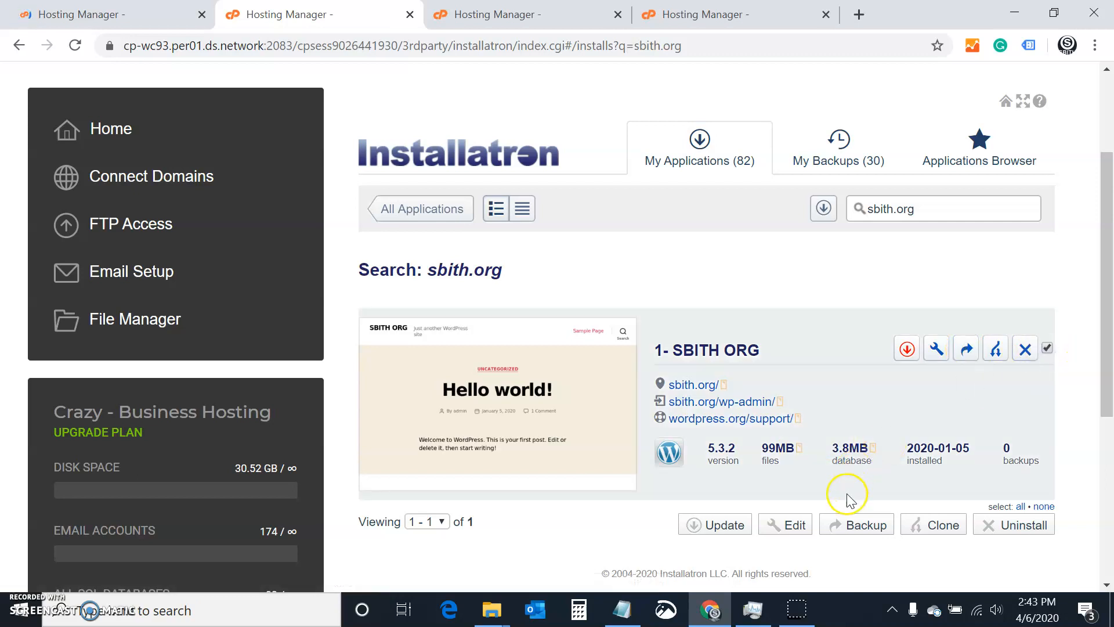
click(867, 527)
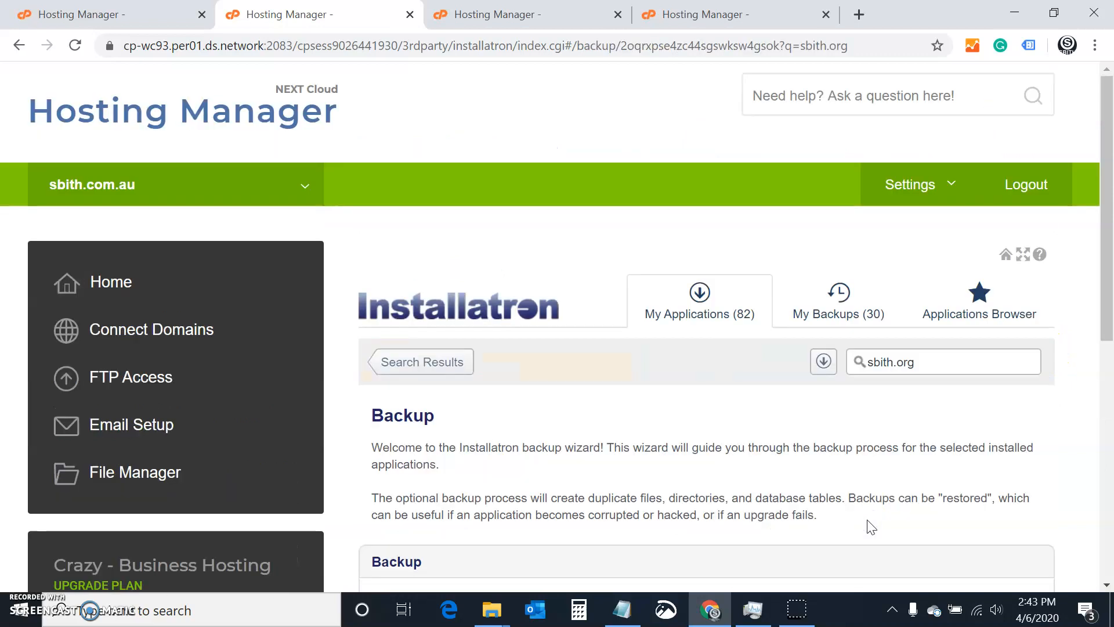
Label the backup Test1 and create it in the web hosting account.
click(1108, 270)
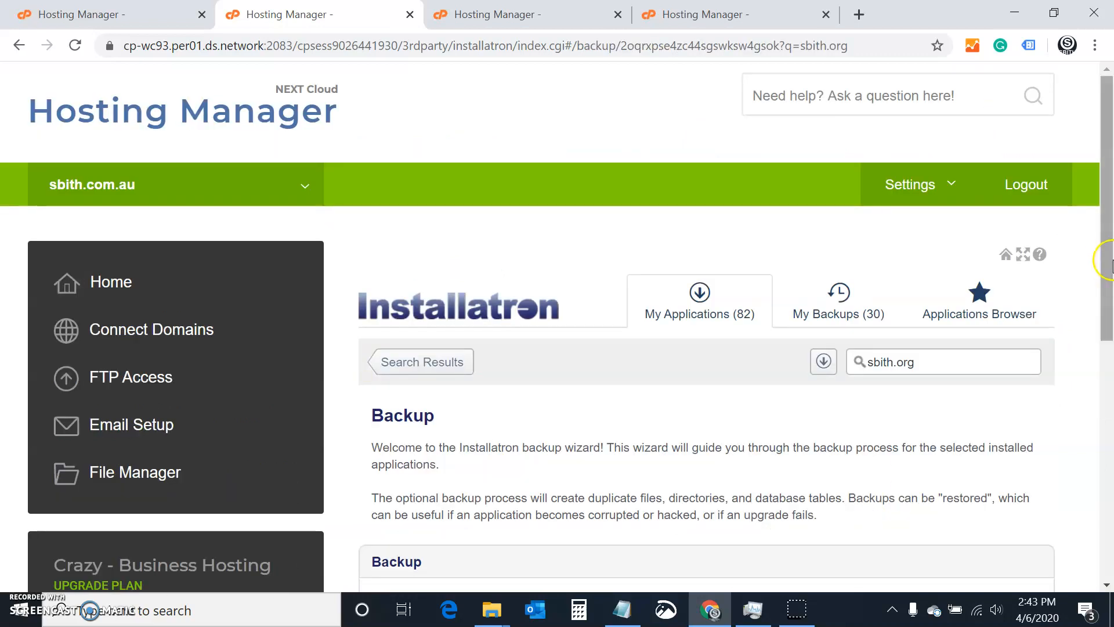
drag(1109, 261, 1106, 429)
click(671, 442)
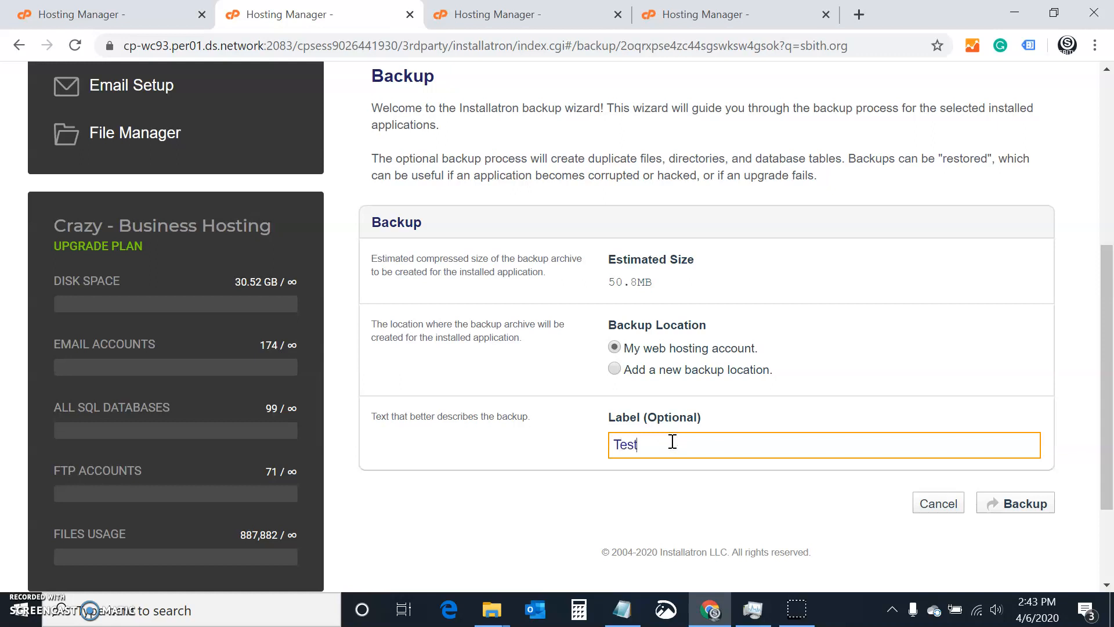
text(Test1)
click(1024, 502)
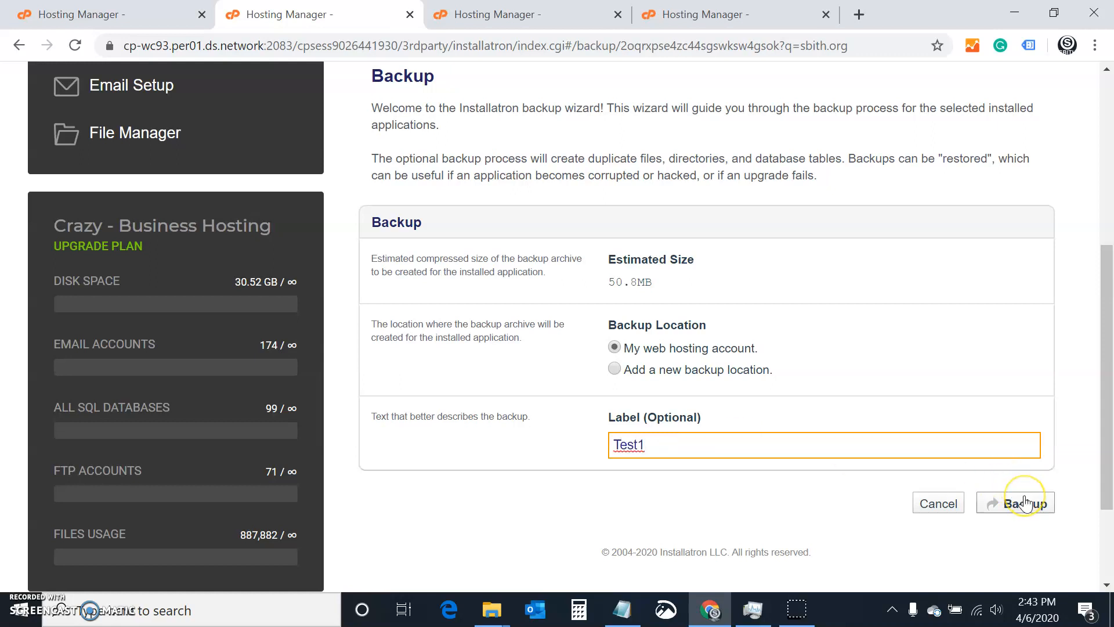
click(1024, 503)
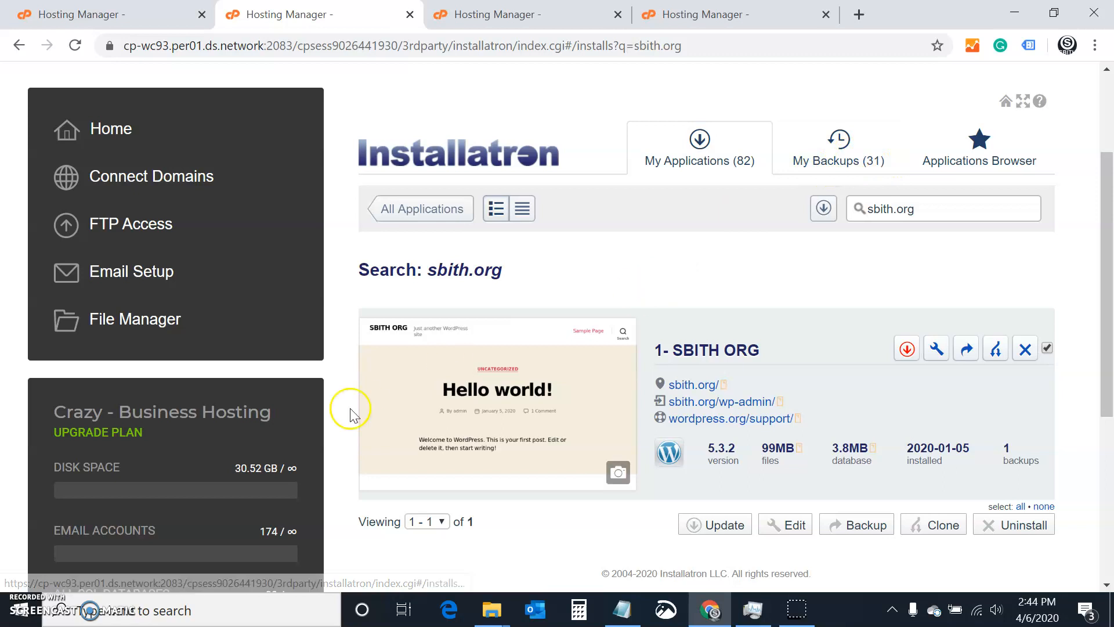
Find the Test1 backup among the sbith.org backups and start the restore wizard for it.
click(843, 156)
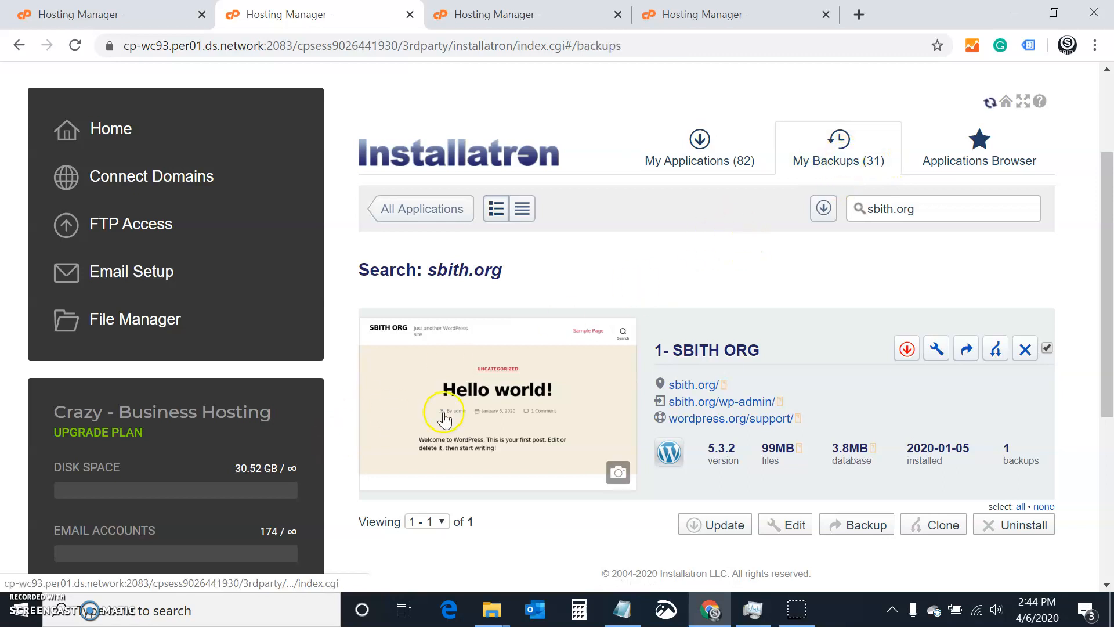
drag(1108, 193, 1108, 294)
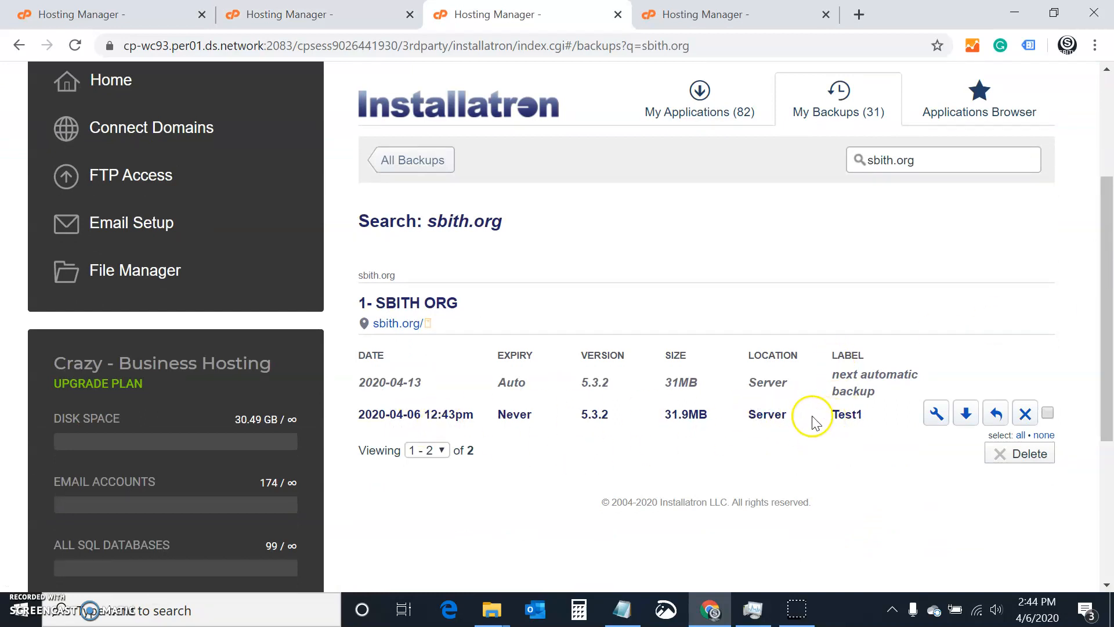
double_click(864, 415)
click(883, 439)
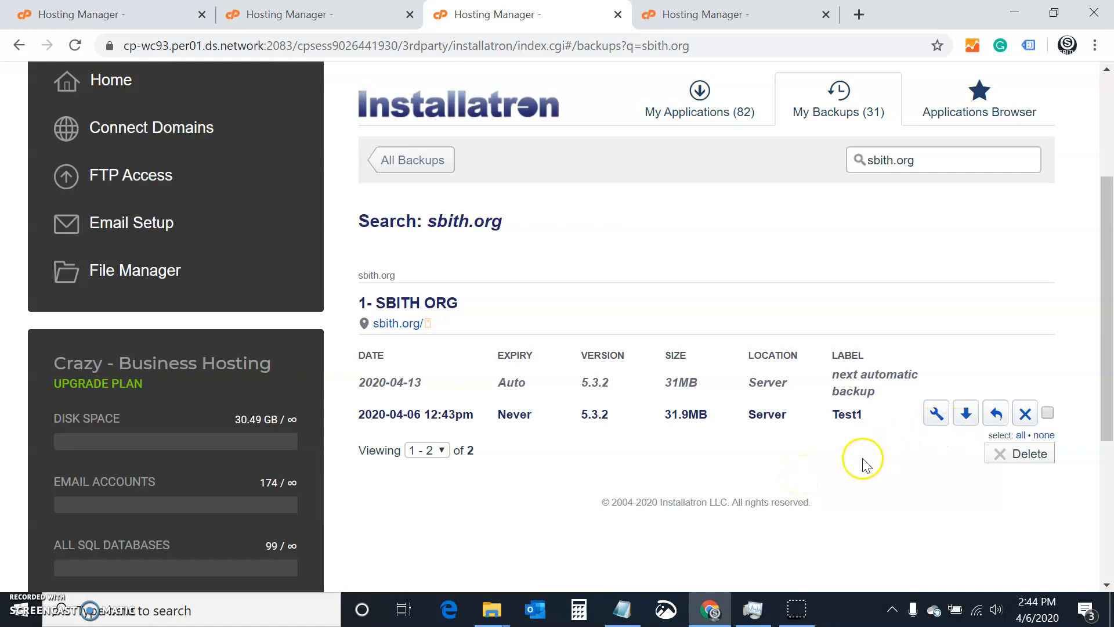
click(995, 413)
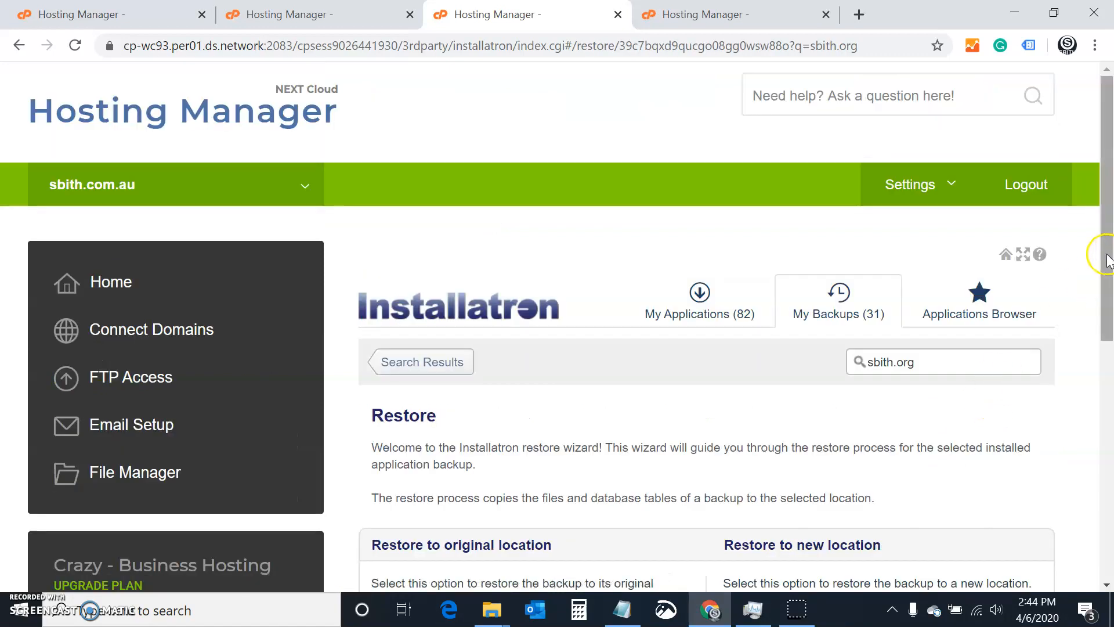
Restore the Test1 backup to its original location, overwriting the listed files and database tables.
drag(1108, 259, 1087, 393)
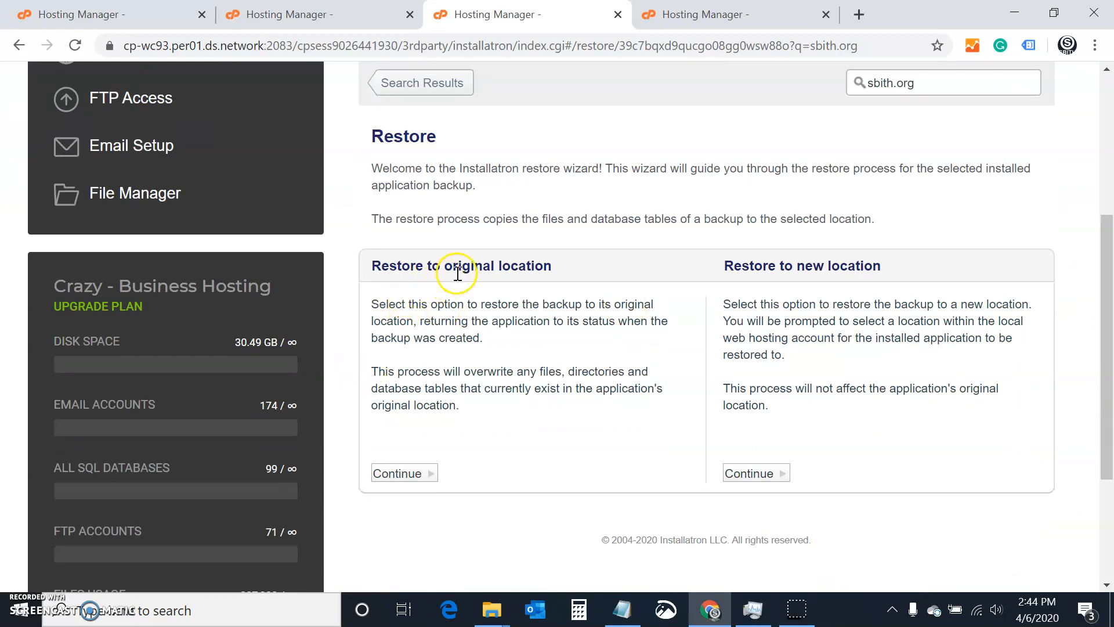
drag(443, 266, 554, 266)
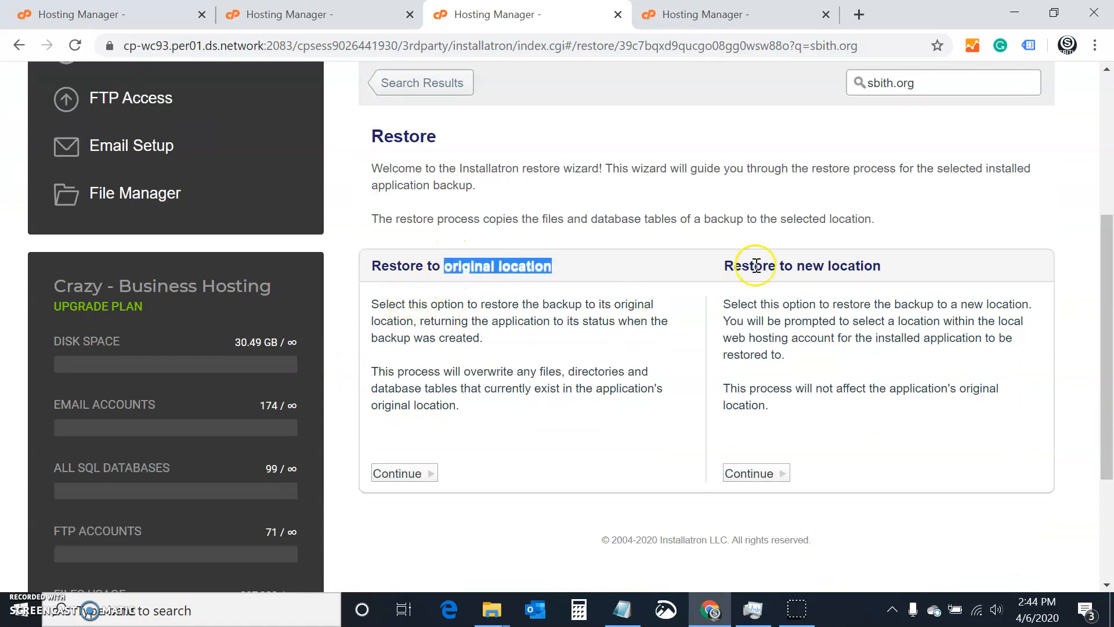
click(804, 269)
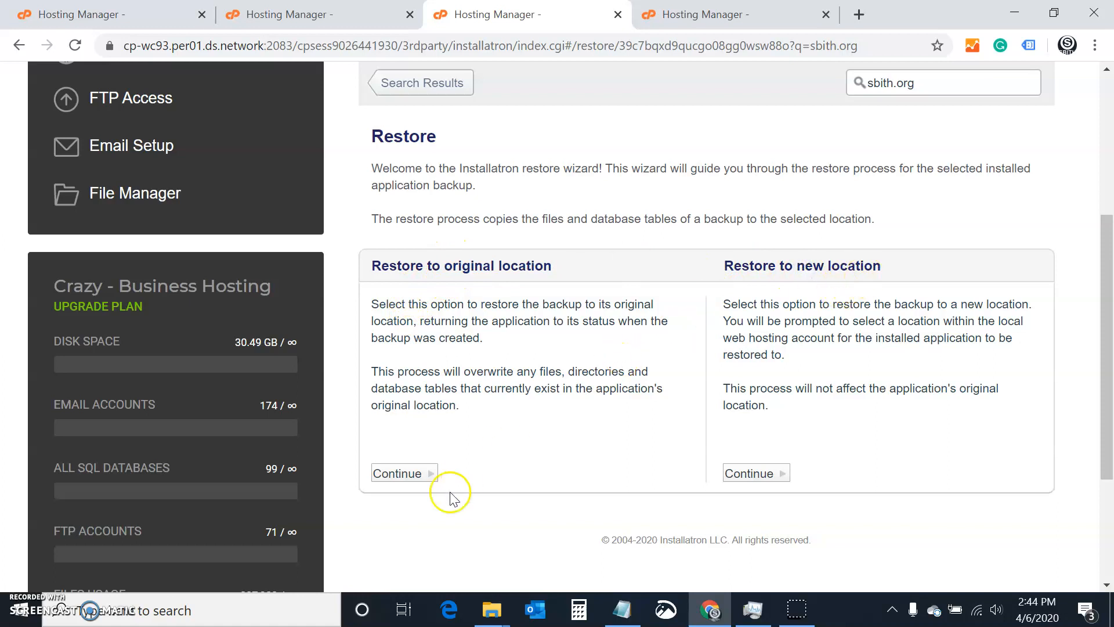
click(394, 474)
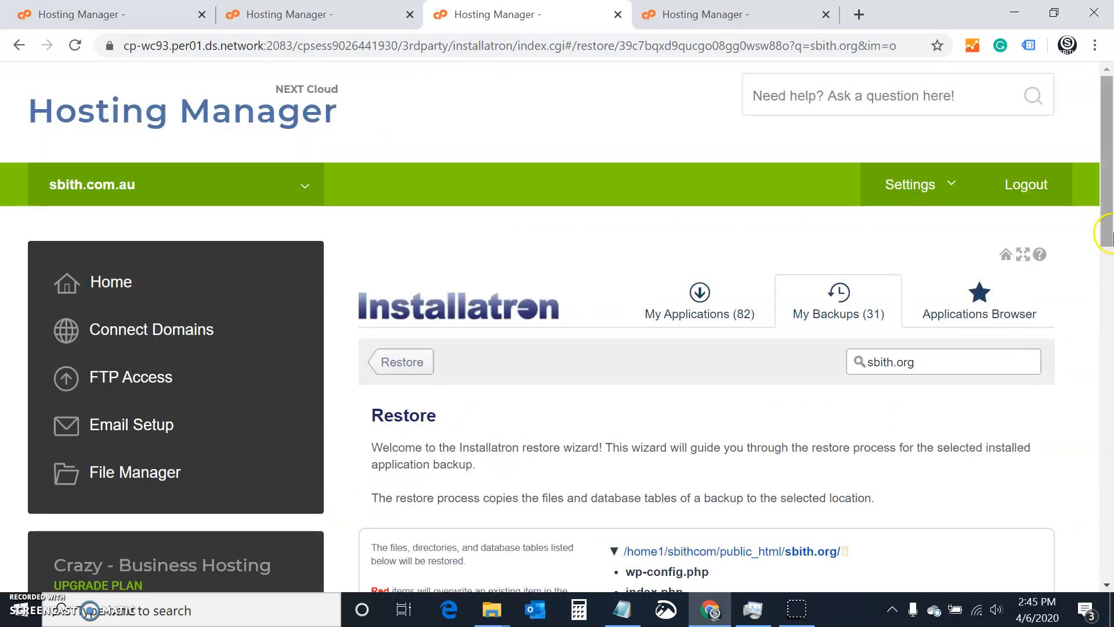
drag(1104, 219, 1079, 545)
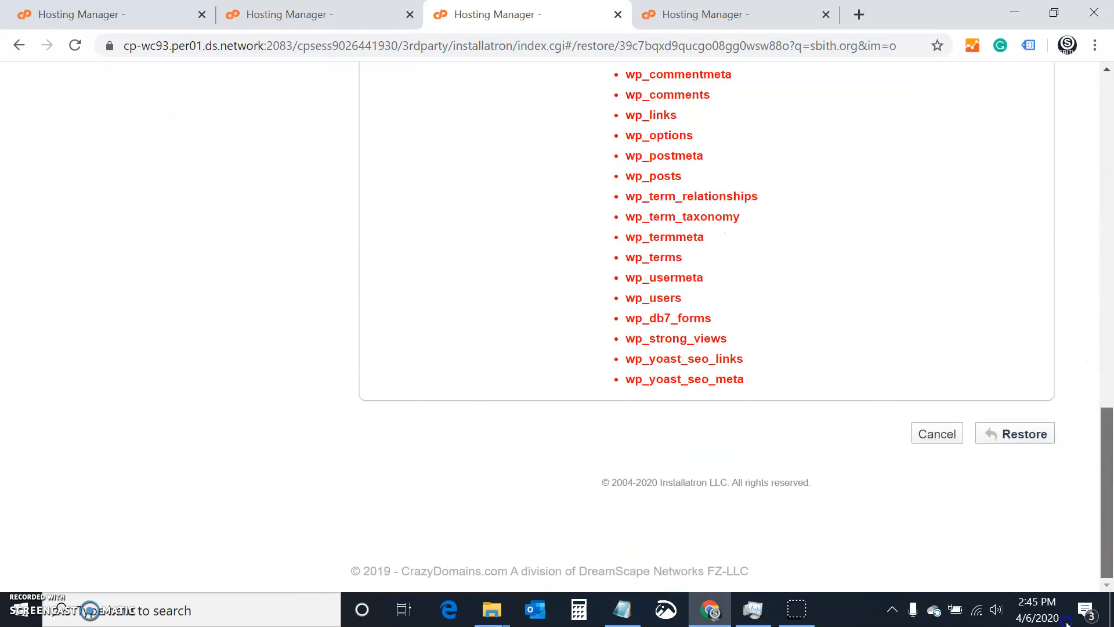
click(1029, 442)
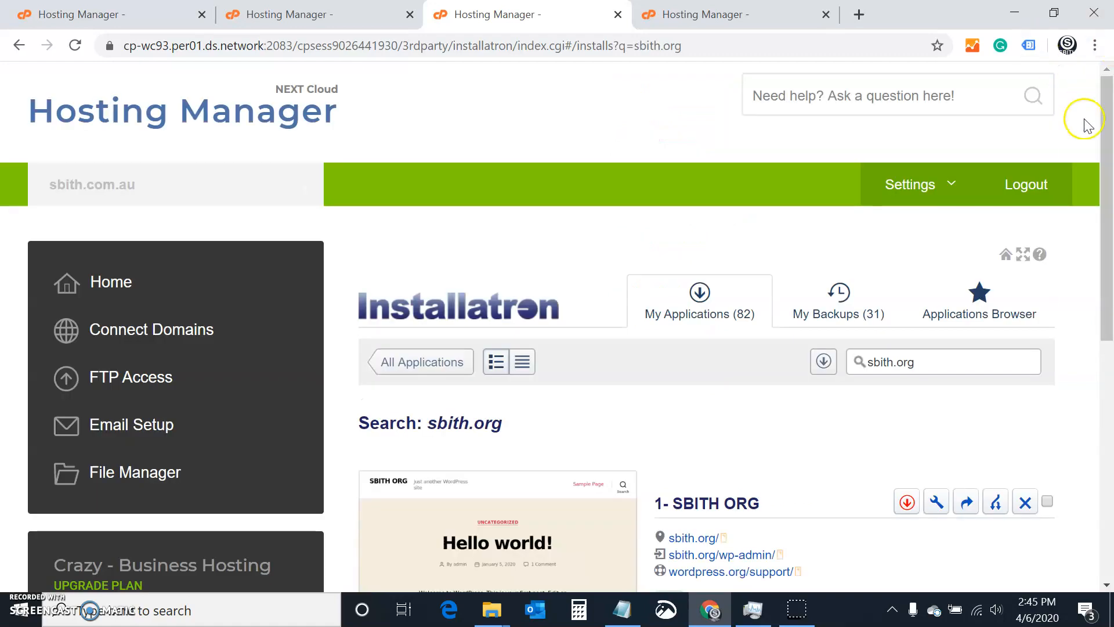
Select the SBITH ORG installation and open its settings for editing.
drag(1101, 139, 1099, 216)
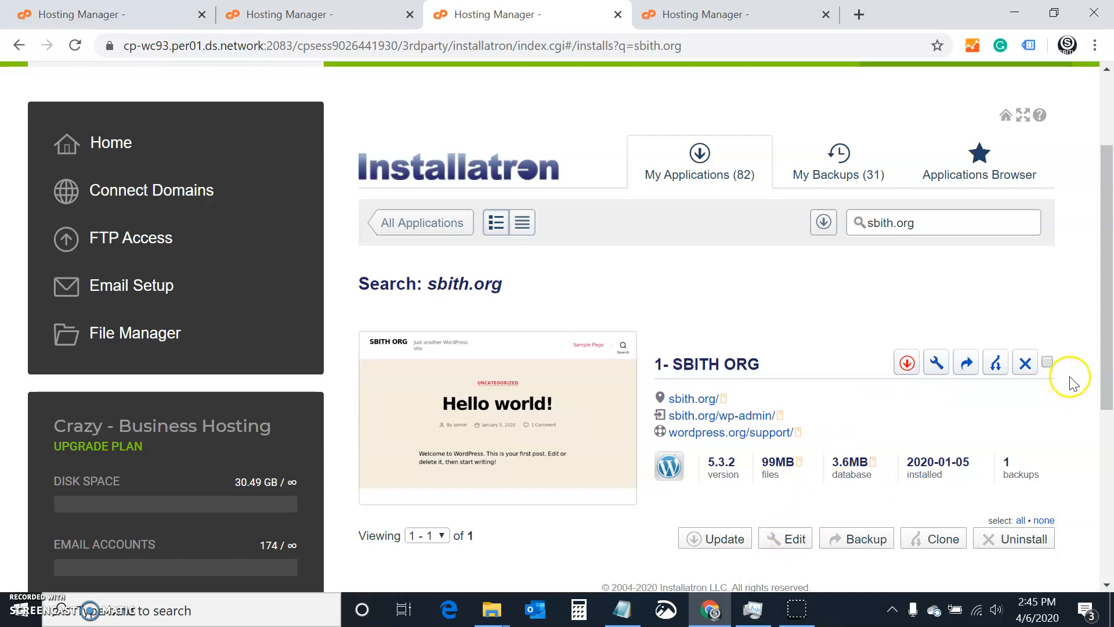
click(1047, 361)
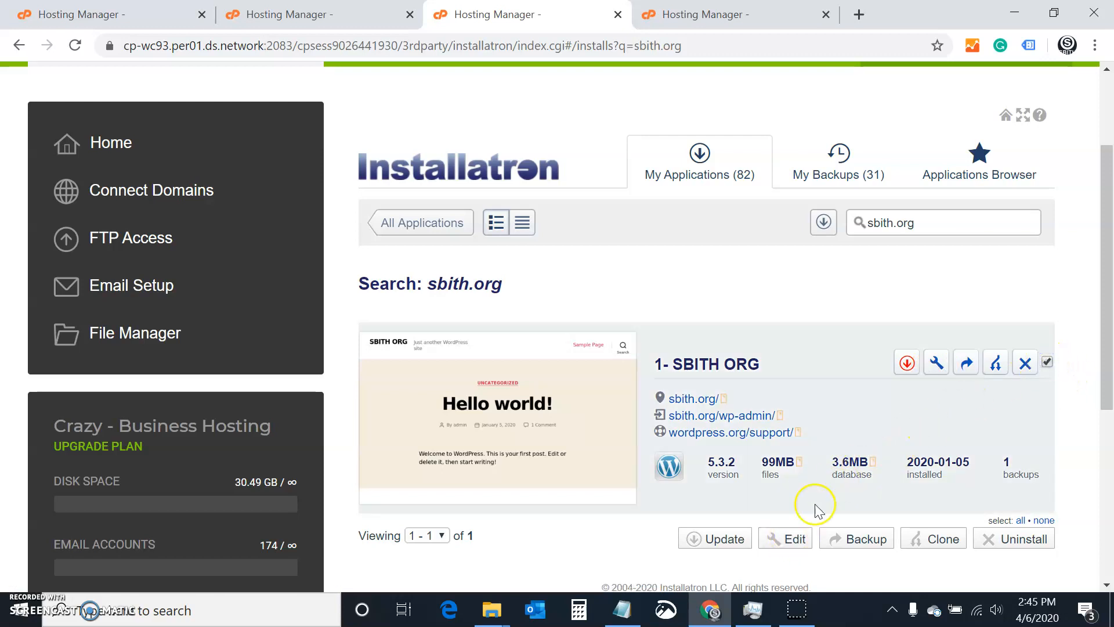
click(787, 539)
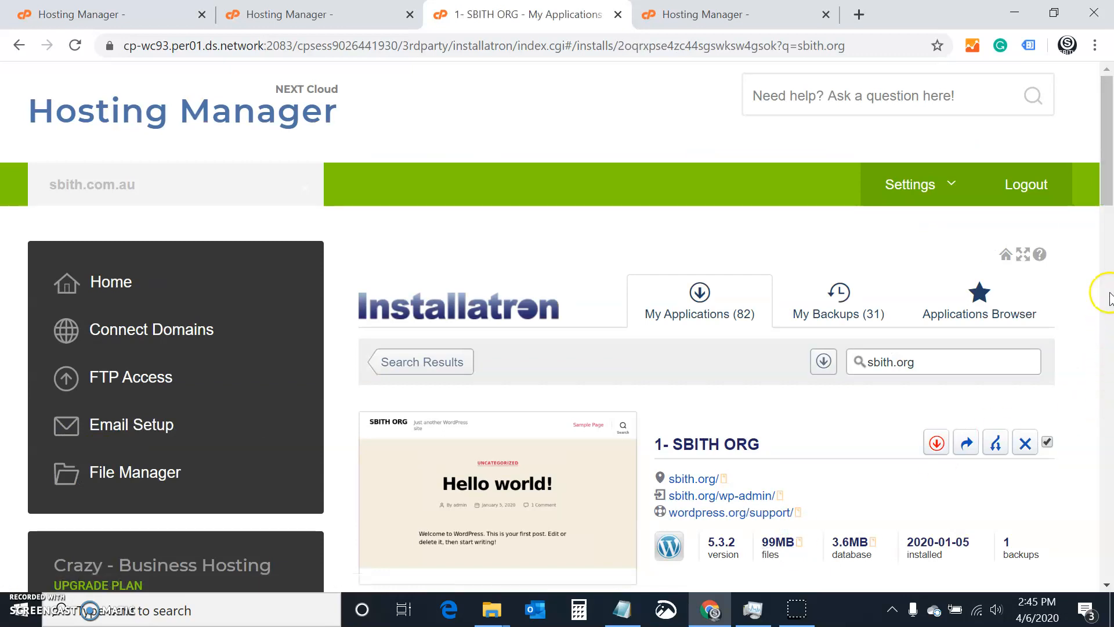
Set the custom automatic backup schedule to 0 weekly backups, save all settings, and dismiss the browser's password-saving offer.
drag(1103, 187, 1019, 530)
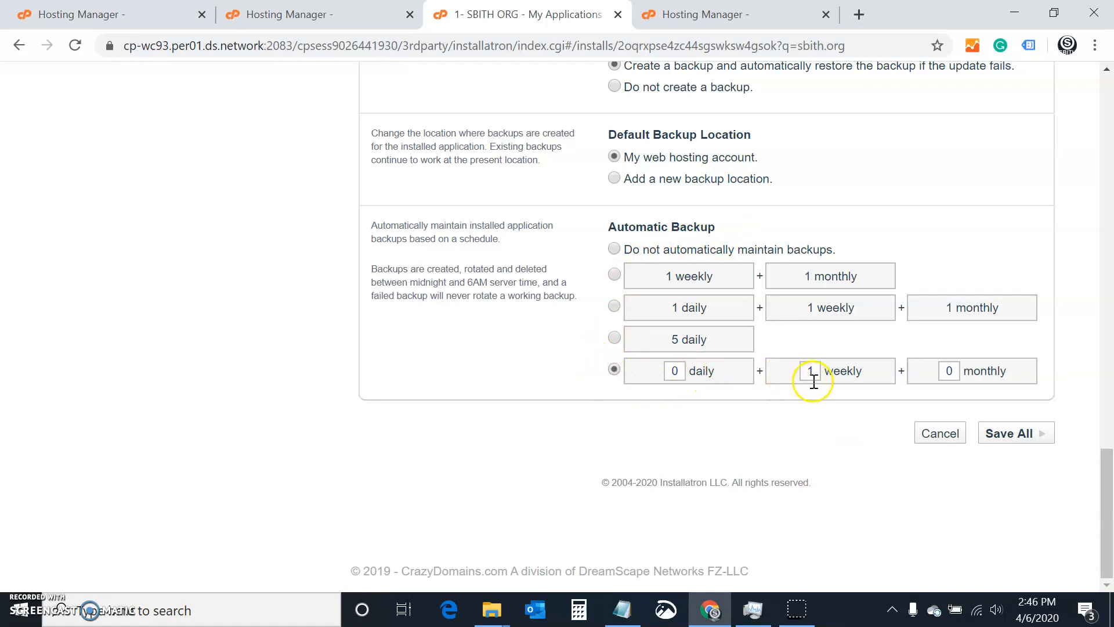
drag(818, 371, 786, 374)
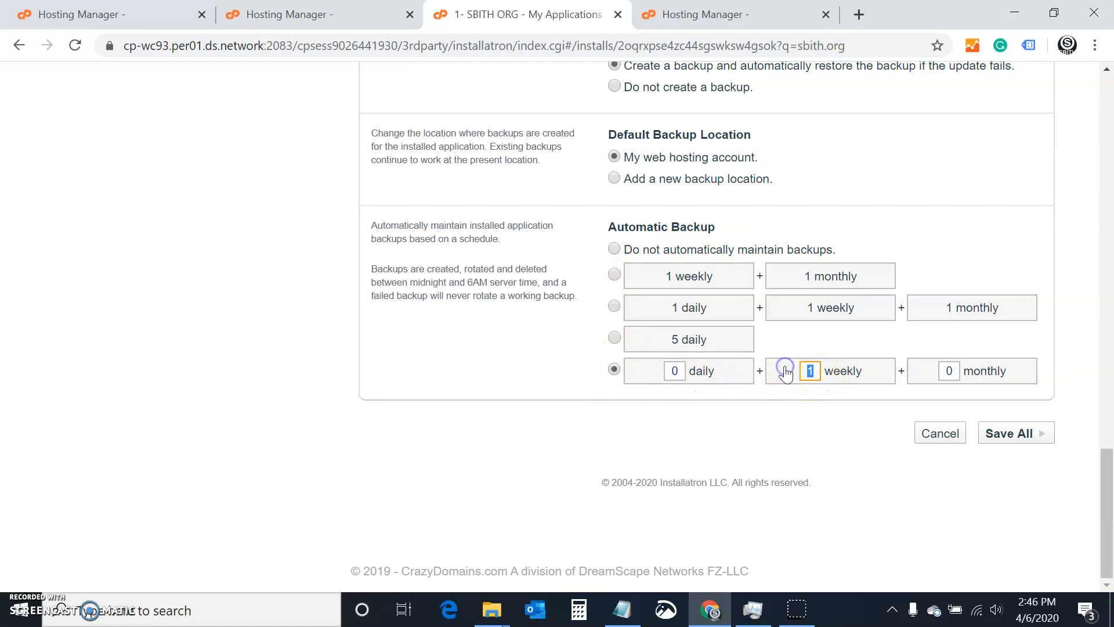
text(0)
click(668, 371)
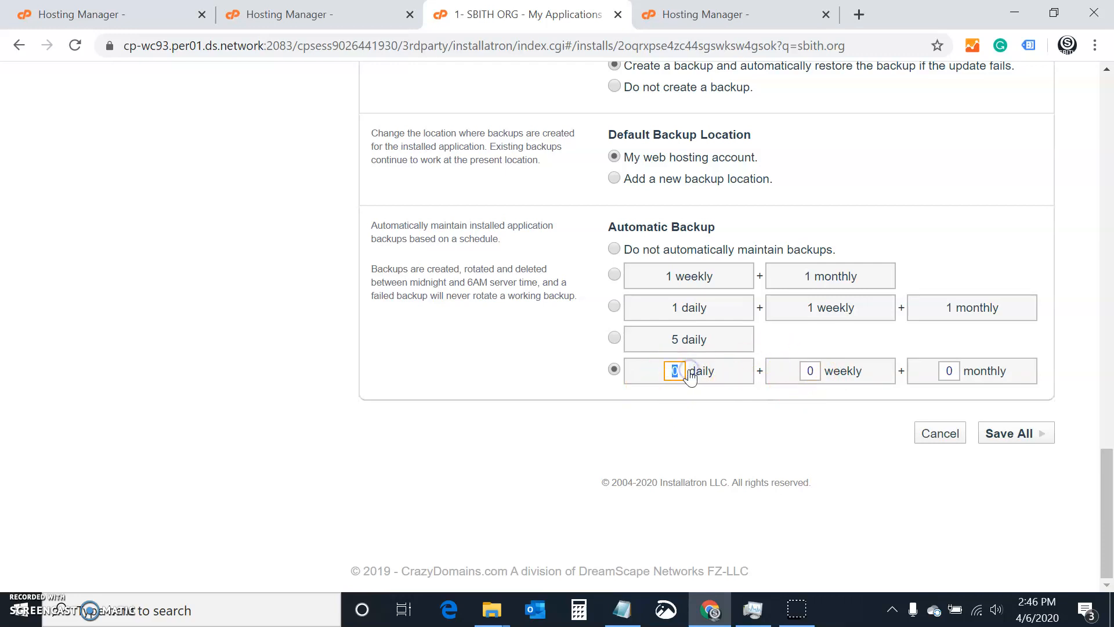
click(1020, 442)
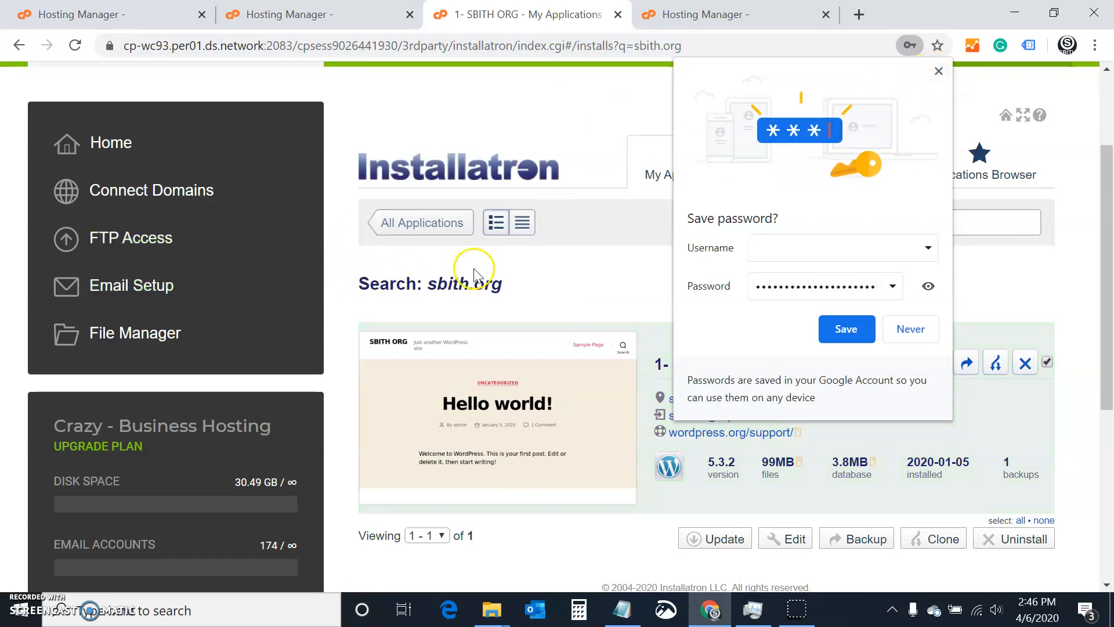
click(938, 71)
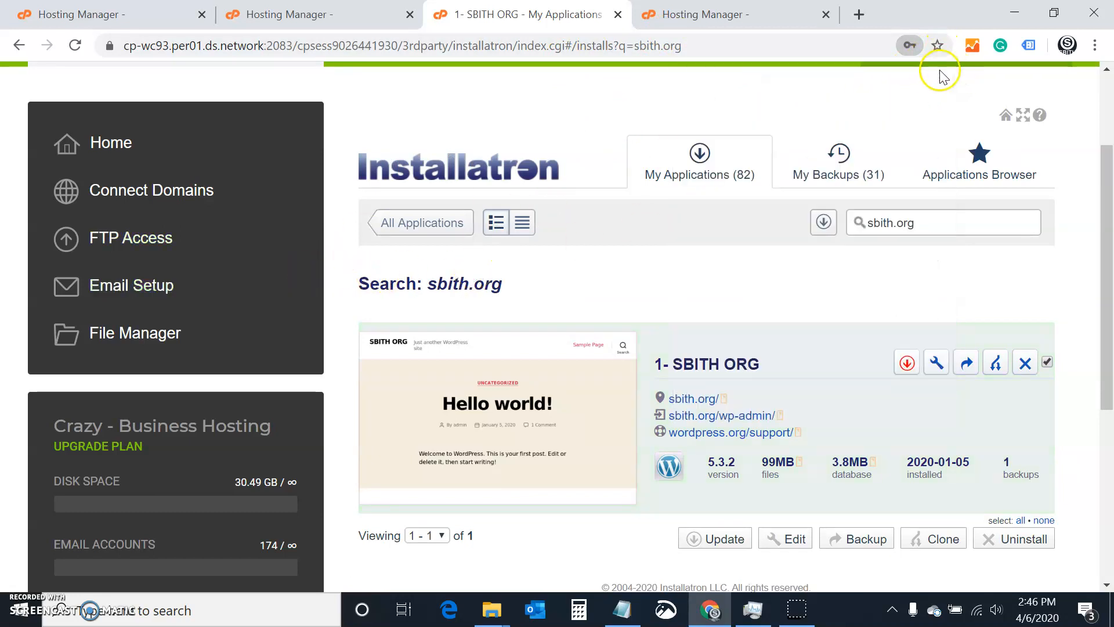